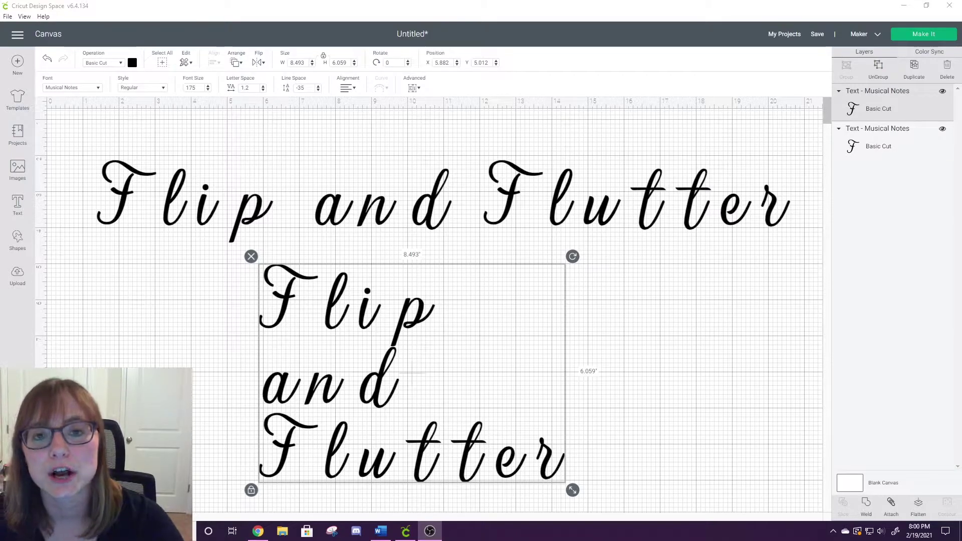
pyautogui.click(414, 87)
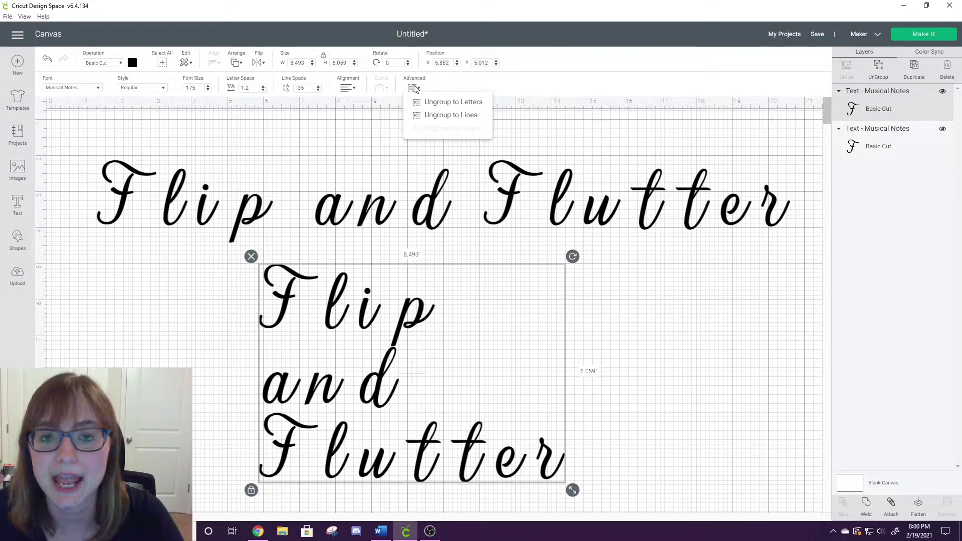
pyautogui.click(432, 115)
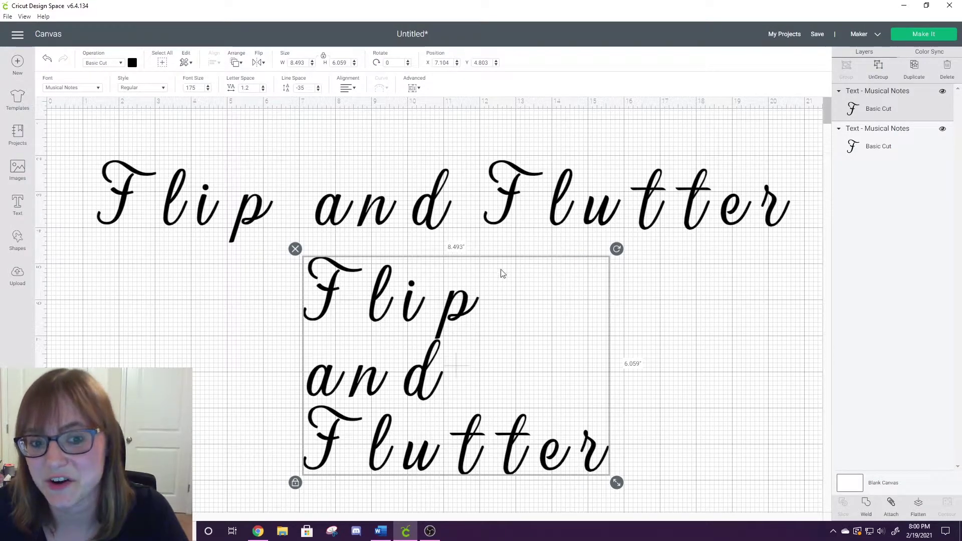
pyautogui.click(219, 216)
pyautogui.click(391, 314)
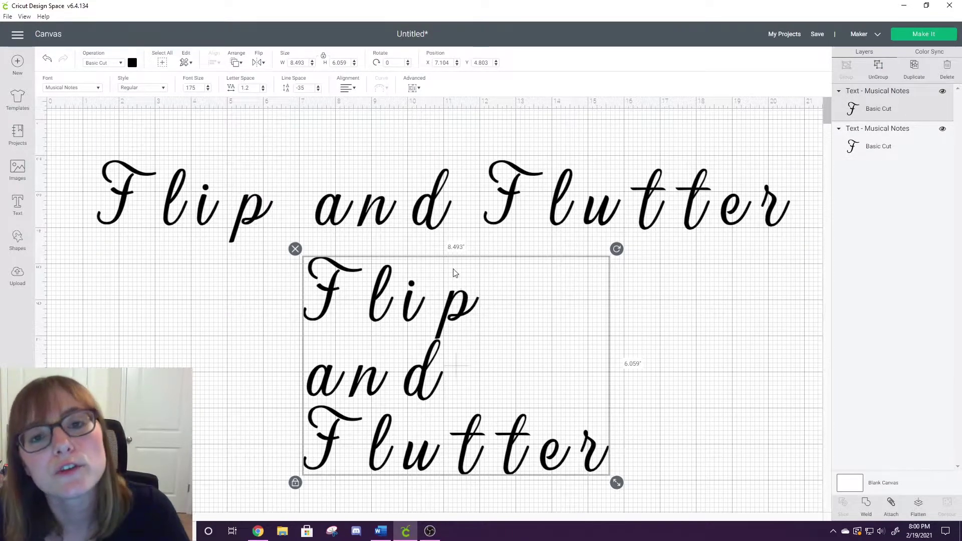
pyautogui.click(415, 89)
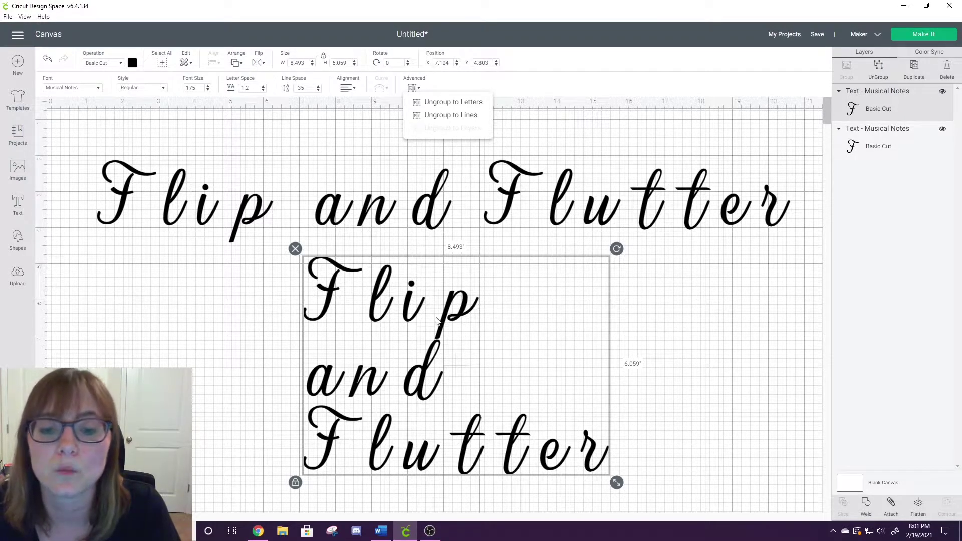
pyautogui.click(616, 325)
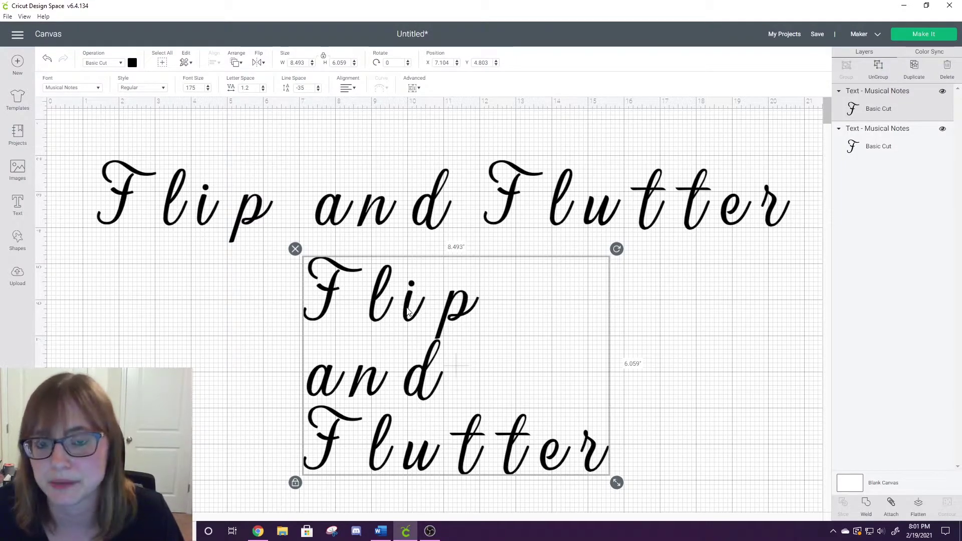
# Move the three-line Flip and Flutter text up slightly and ungroup it to lines.
pyautogui.moveTo(406, 312); pyautogui.dragTo(407, 298)
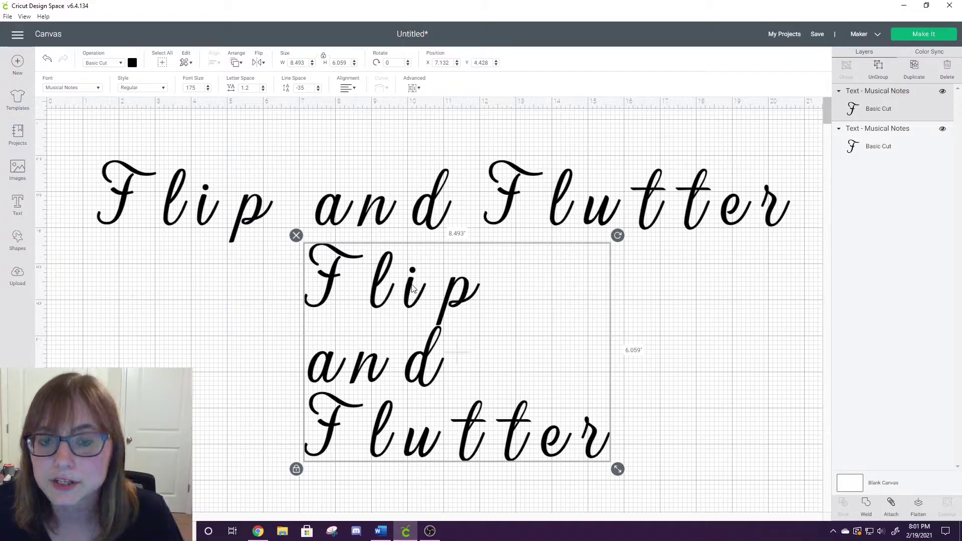
pyautogui.click(414, 89)
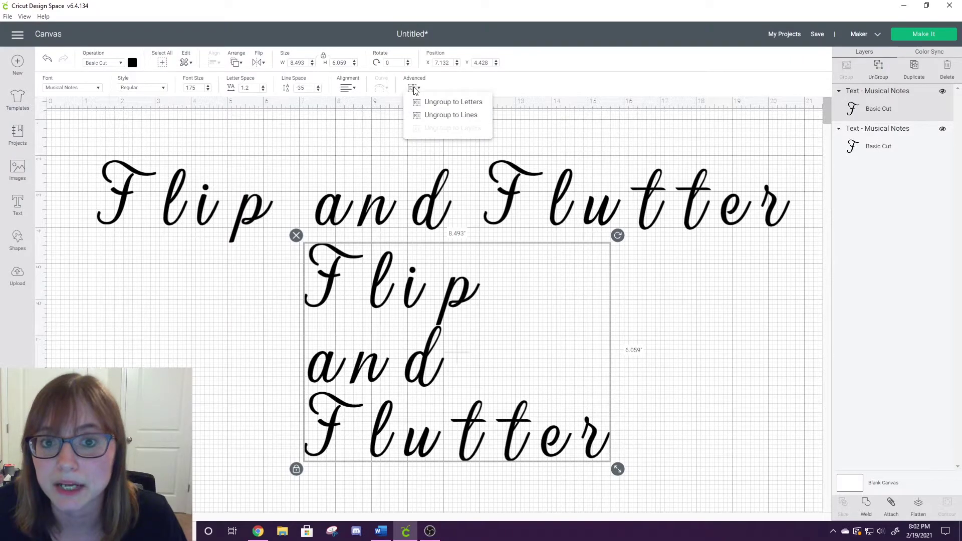
pyautogui.click(430, 115)
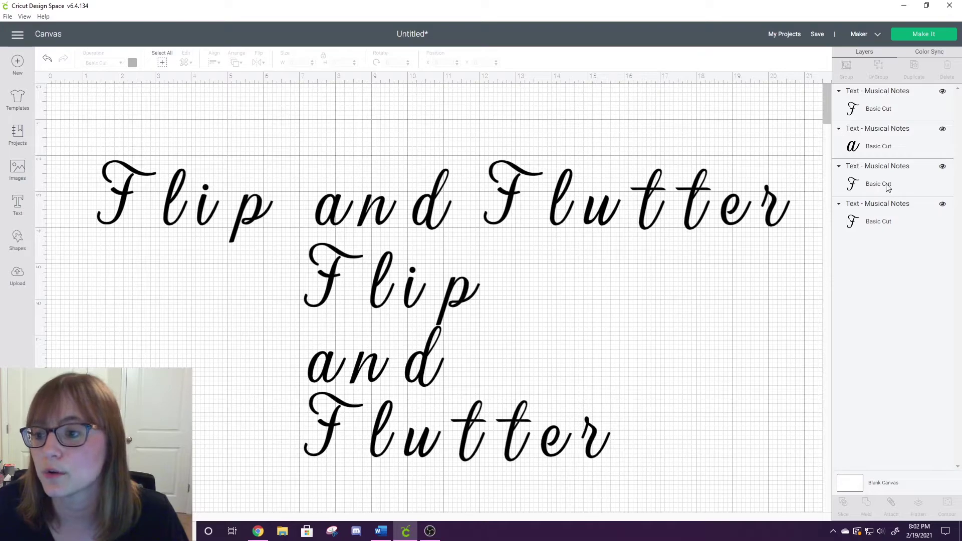
# Spread the separate words across the canvas, with Flip on the left, and in the middle, and Flutter on the right.
pyautogui.moveTo(386, 290); pyautogui.dragTo(210, 308)
pyautogui.moveTo(368, 351); pyautogui.dragTo(400, 306)
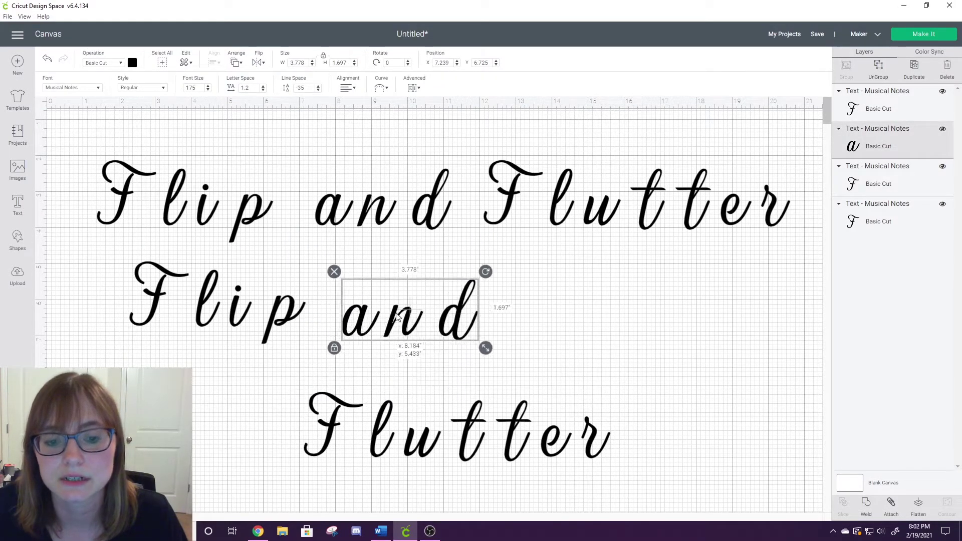
pyautogui.moveTo(372, 433); pyautogui.dragTo(590, 320)
pyautogui.moveTo(409, 325); pyautogui.dragTo(402, 390)
pyautogui.click(290, 330)
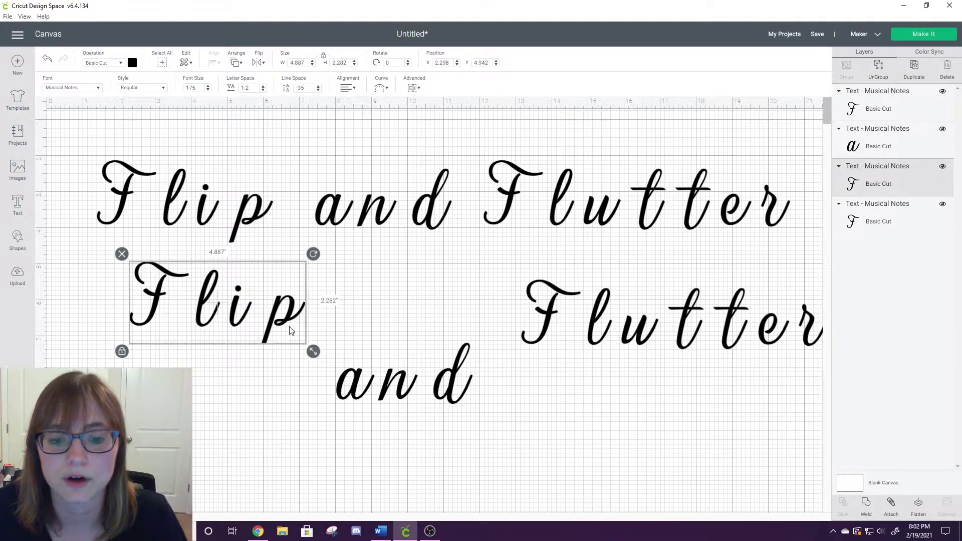
pyautogui.moveTo(580, 318); pyautogui.dragTo(565, 300)
pyautogui.moveTo(427, 366)
pyautogui.mouseDown()
pyautogui.moveTo(396, 337)
pyautogui.moveTo(427, 348)
pyautogui.mouseUp()
# Enlarge the word Flip to about 9.26 inches wide, shrink Flutter, and reposition both around the word and.
pyautogui.click(304, 328)
pyautogui.moveTo(314, 348); pyautogui.dragTo(441, 426)
pyautogui.click(524, 332)
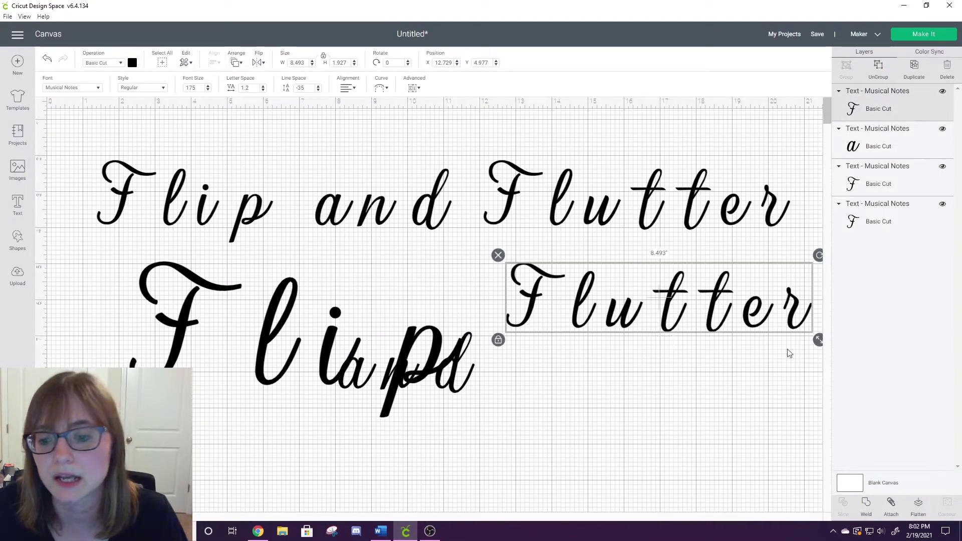
pyautogui.moveTo(819, 342); pyautogui.dragTo(655, 298)
pyautogui.moveTo(564, 297); pyautogui.dragTo(378, 437)
pyautogui.moveTo(343, 370); pyautogui.dragTo(611, 339)
pyautogui.click(666, 423)
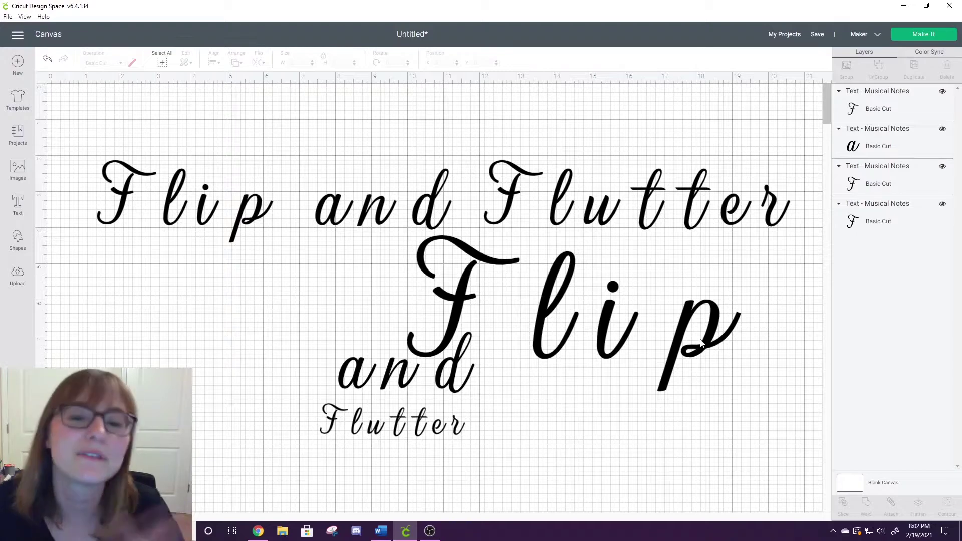
# Delete the separate Flip, and, and Flutter words below the single-line text.
pyautogui.click(546, 319)
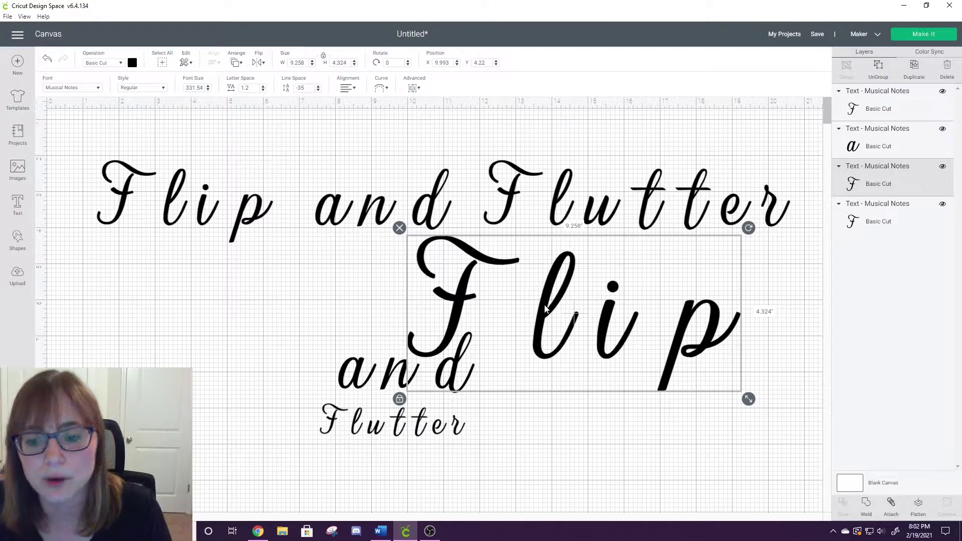
pyautogui.press('Delete')
pyautogui.click(453, 376)
pyautogui.press('Delete')
pyautogui.click(414, 420)
pyautogui.press('Delete')
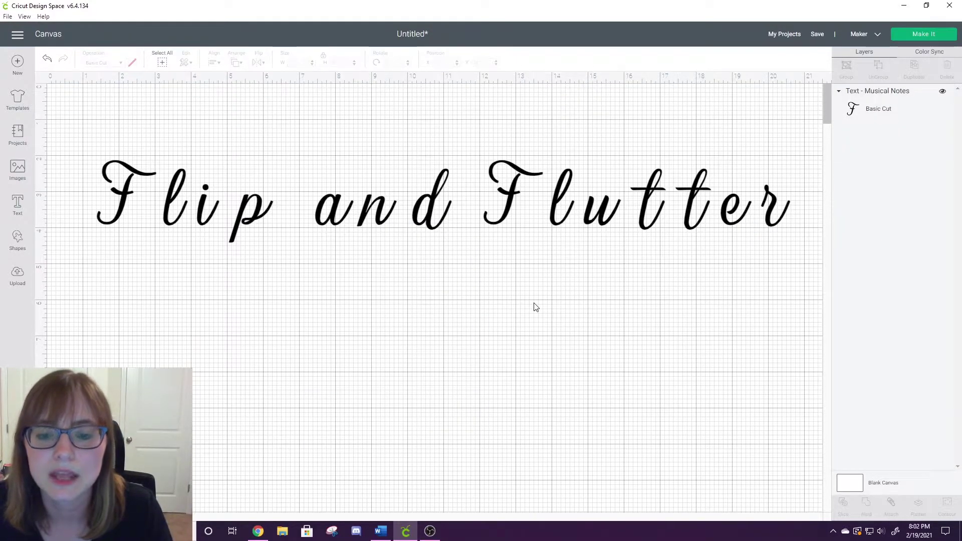
pyautogui.click(488, 228)
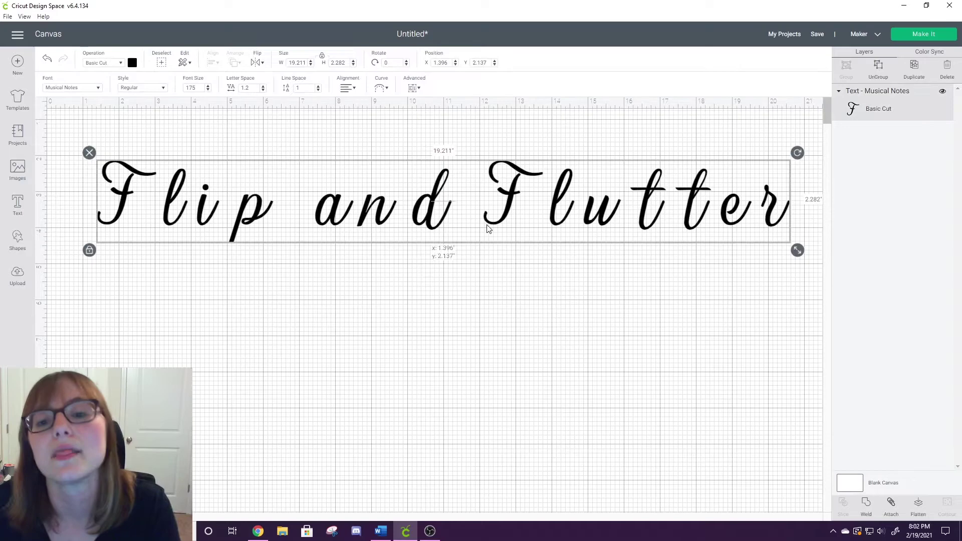
pyautogui.click(418, 89)
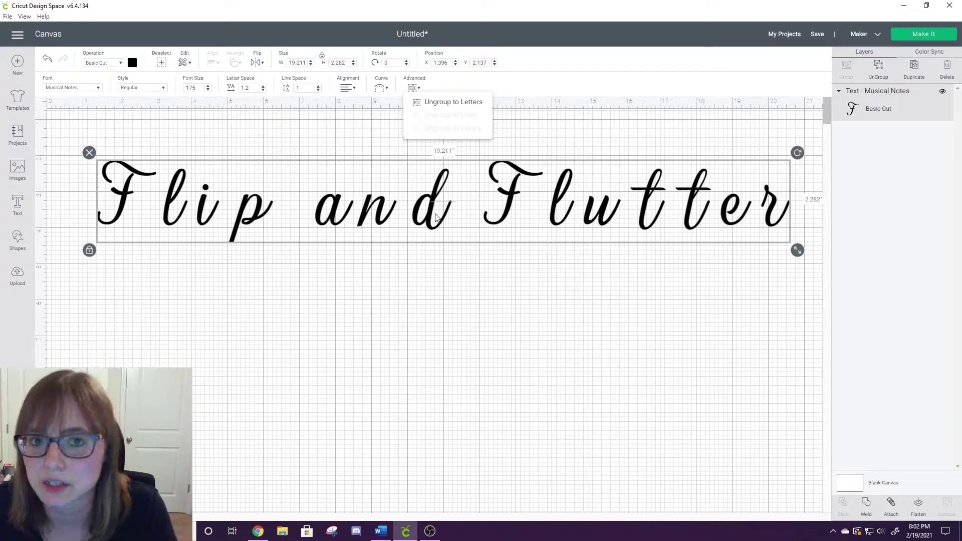
pyautogui.click(488, 276)
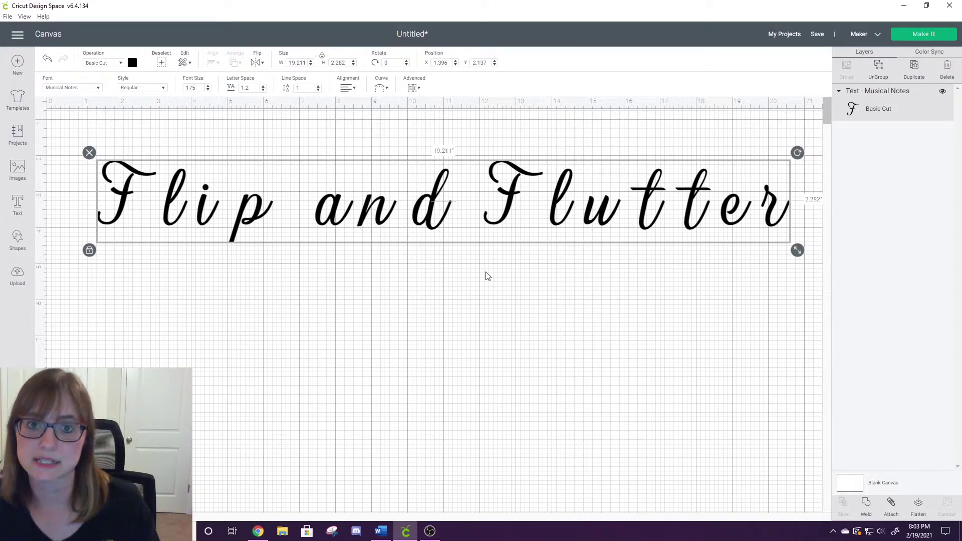
# Switch to Word to examine how the Flip and Flutter lettering connects there, and return to Cricut Design Space.
pyautogui.moveTo(386, 530)
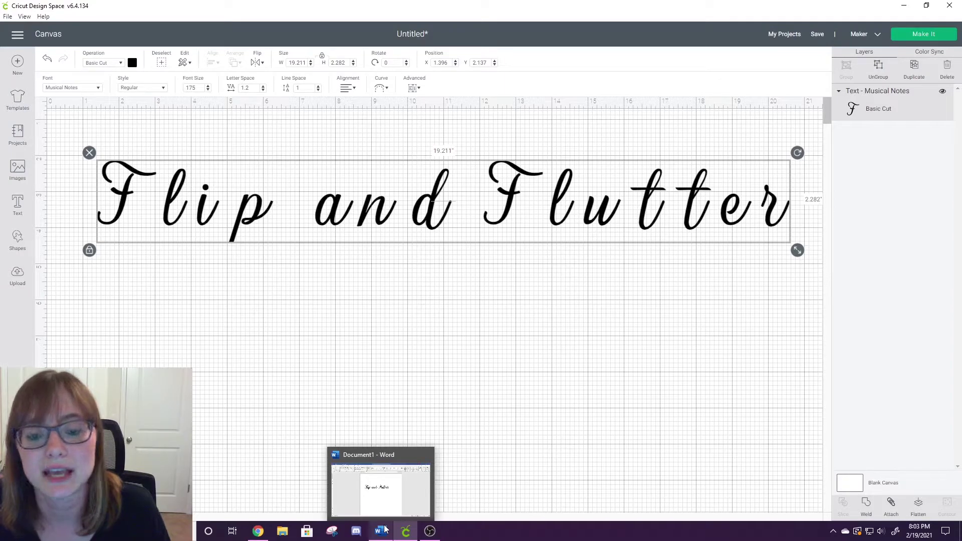
pyautogui.click(386, 530)
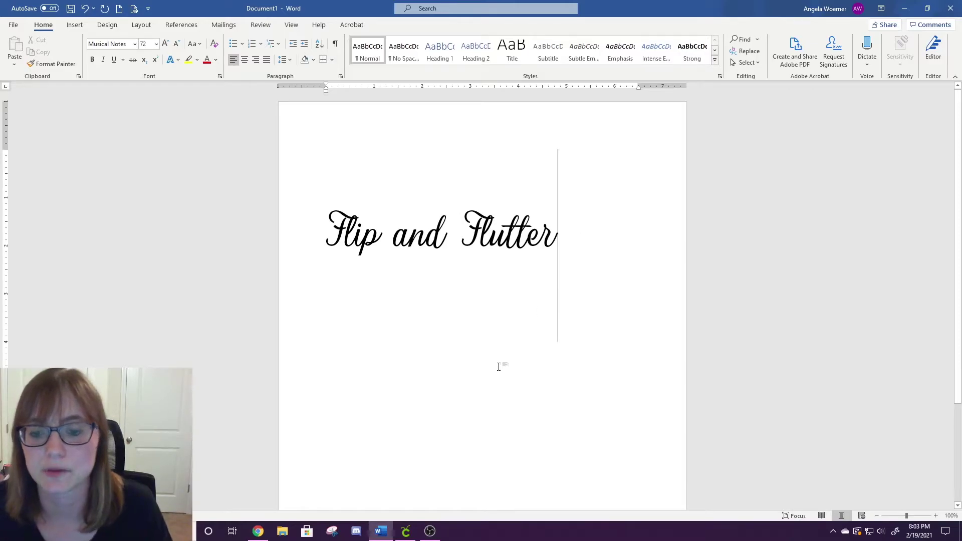
pyautogui.click(405, 531)
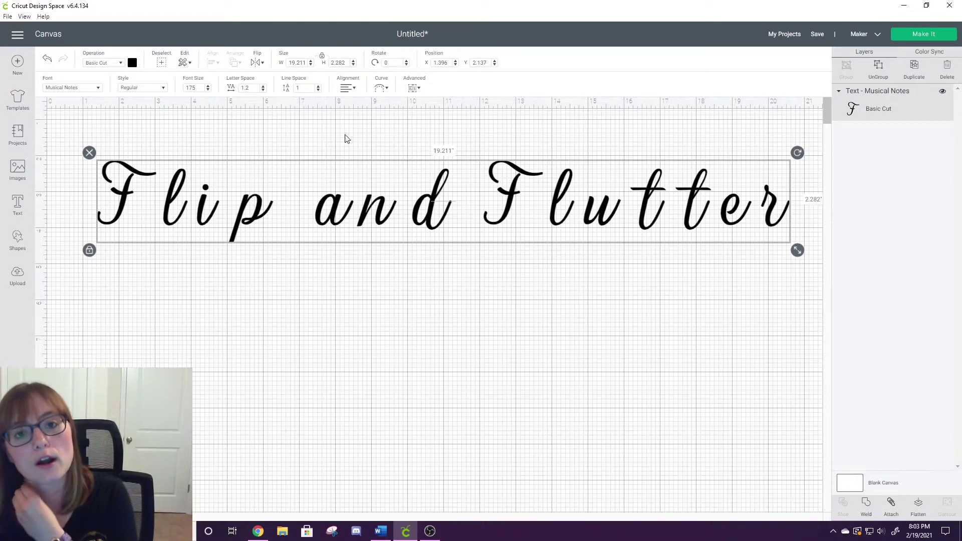
# Tighten the letter spacing of the single-line Flip and Flutter text gradually to -2.
pyautogui.click(263, 91)
pyautogui.click(263, 90)
pyautogui.click(263, 91)
pyautogui.click(263, 90)
pyautogui.click(264, 90)
pyautogui.click(263, 91)
pyautogui.click(263, 91)
pyautogui.click(263, 91)
pyautogui.click(263, 90)
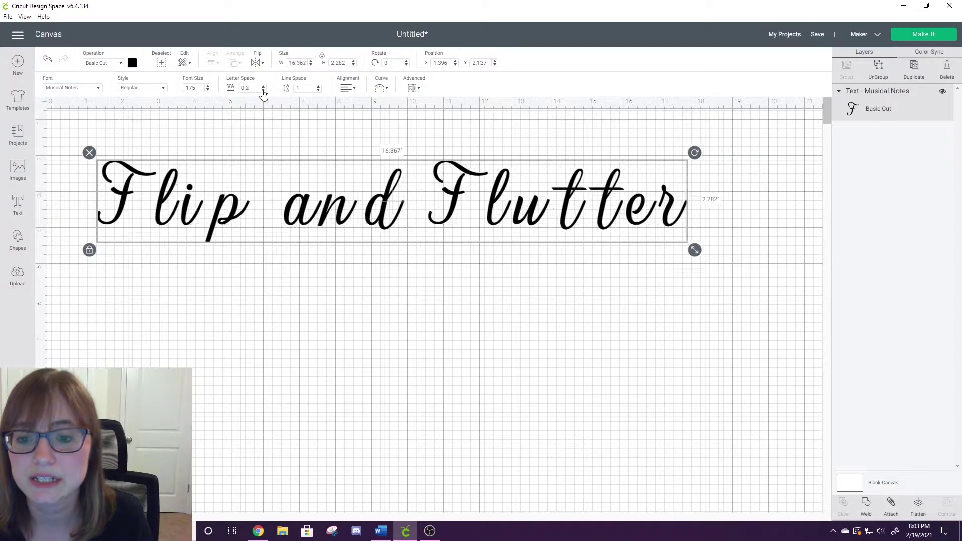
pyautogui.click(263, 91)
pyautogui.click(263, 91)
pyautogui.click(263, 90)
pyautogui.click(263, 91)
pyautogui.click(263, 90)
pyautogui.click(263, 91)
pyautogui.click(263, 91)
pyautogui.click(263, 91)
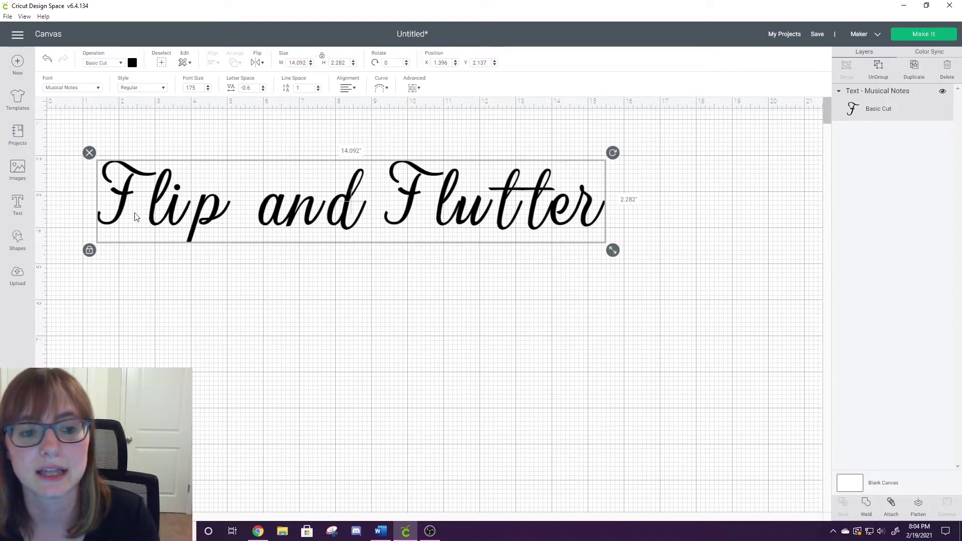
pyautogui.click(262, 90)
pyautogui.click(263, 90)
pyautogui.click(262, 91)
pyautogui.click(262, 90)
pyautogui.click(262, 90)
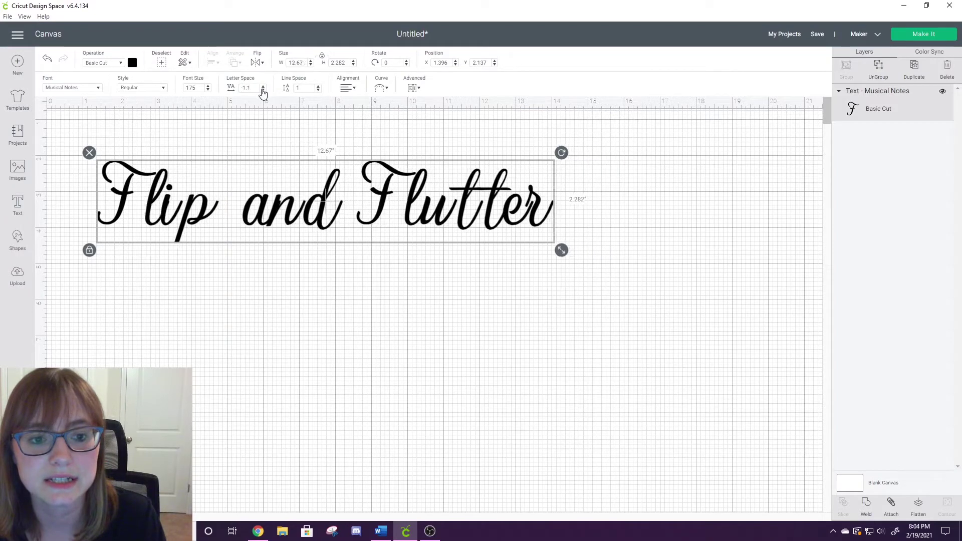
pyautogui.click(262, 90)
pyautogui.click(263, 90)
pyautogui.click(263, 90)
pyautogui.click(264, 90)
pyautogui.click(263, 90)
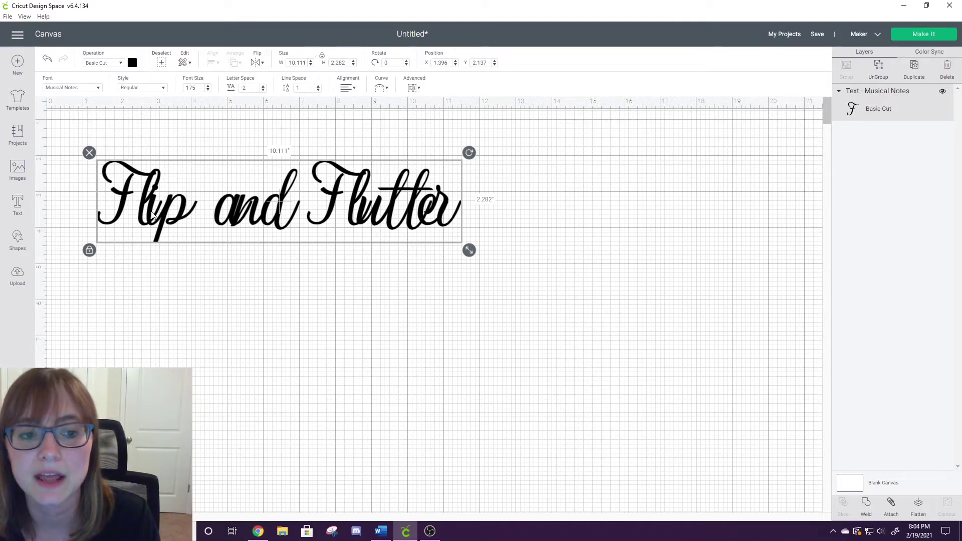
# Set the letter spacing of the Flip and Flutter text to 0 and deselect it.
pyautogui.click(247, 88)
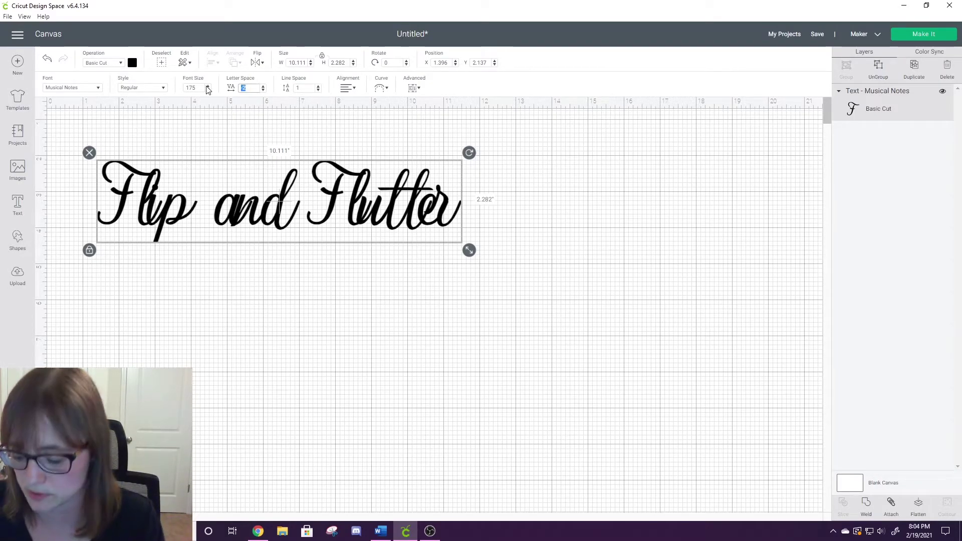
pyautogui.write('0')
pyautogui.press('Return')
pyautogui.click(597, 320)
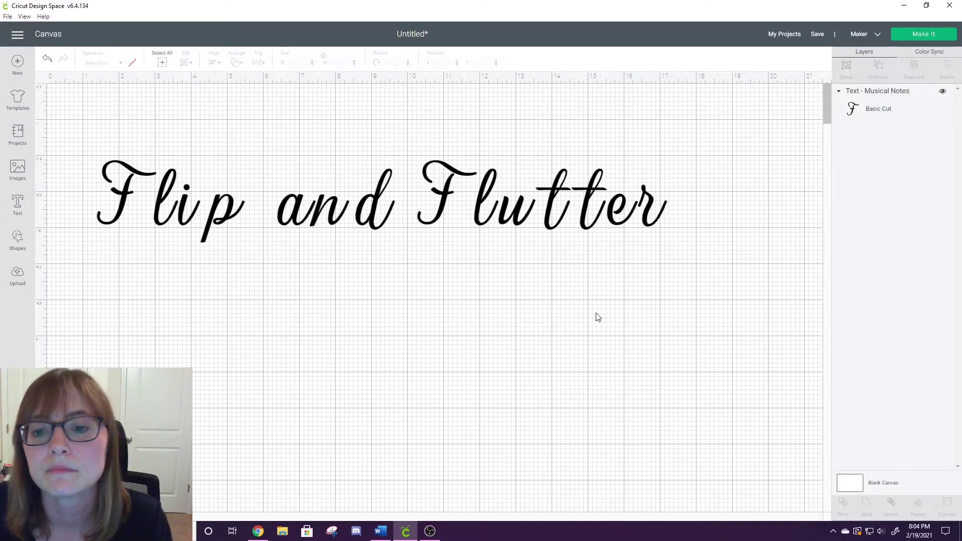
# Ungroup the Flip and Flutter text to individual letters and check the resulting letter layers.
pyautogui.click(359, 214)
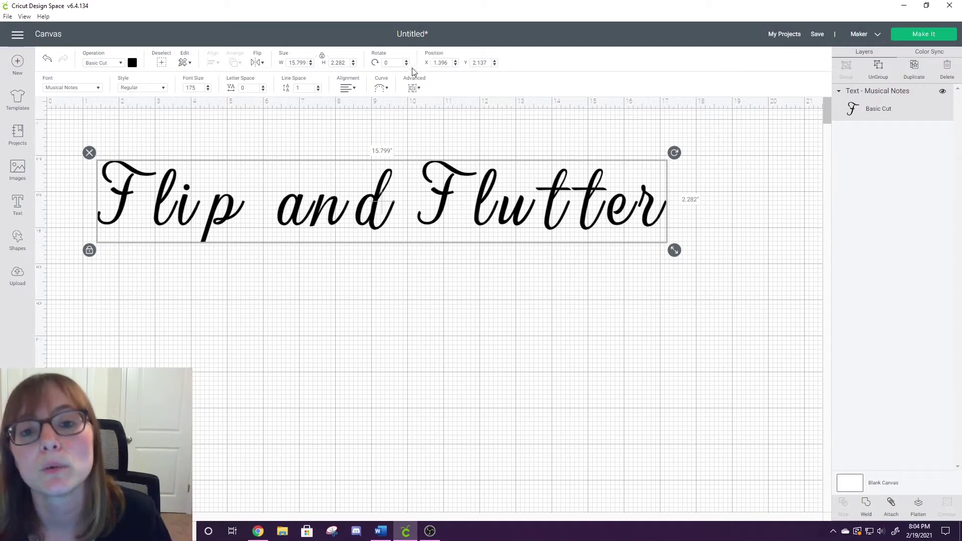
pyautogui.click(415, 88)
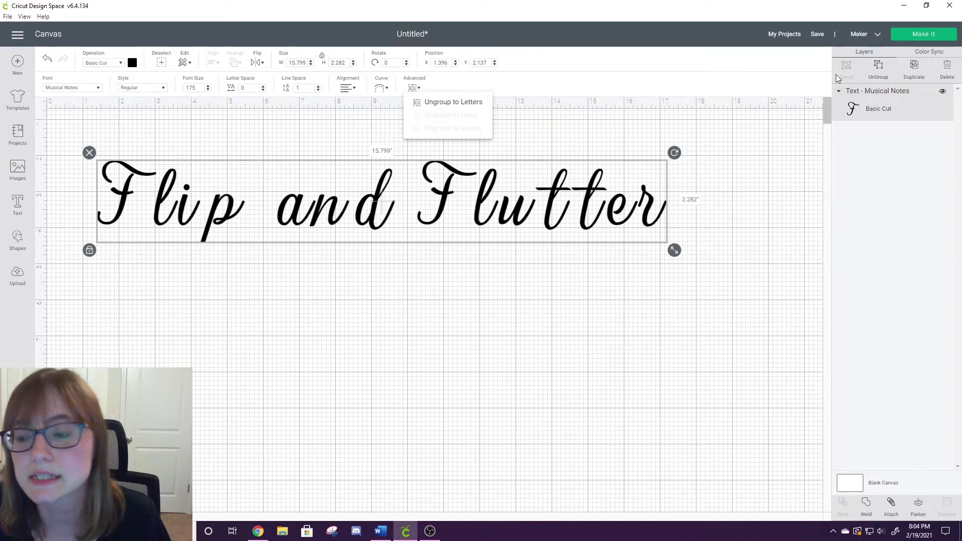
pyautogui.click(432, 105)
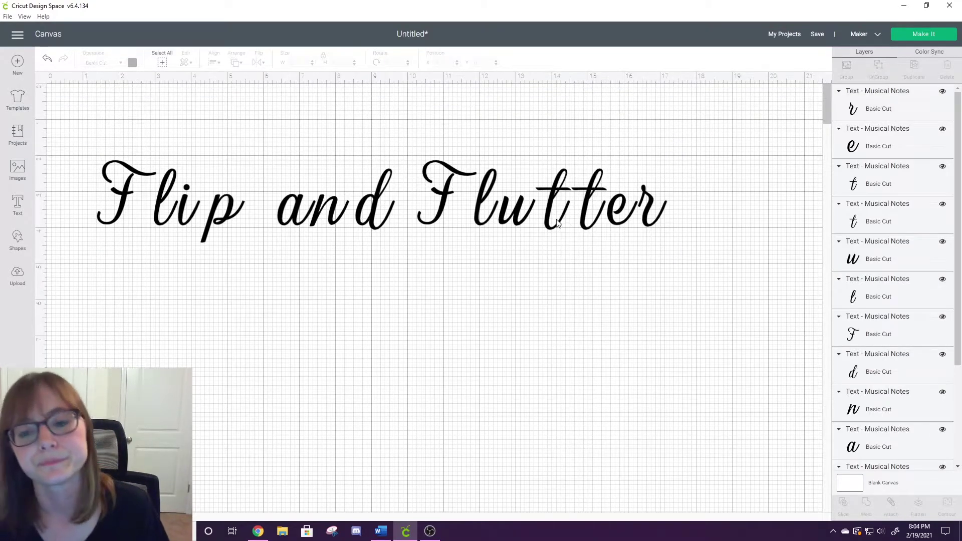
pyautogui.scroll(-3, 901, 116)
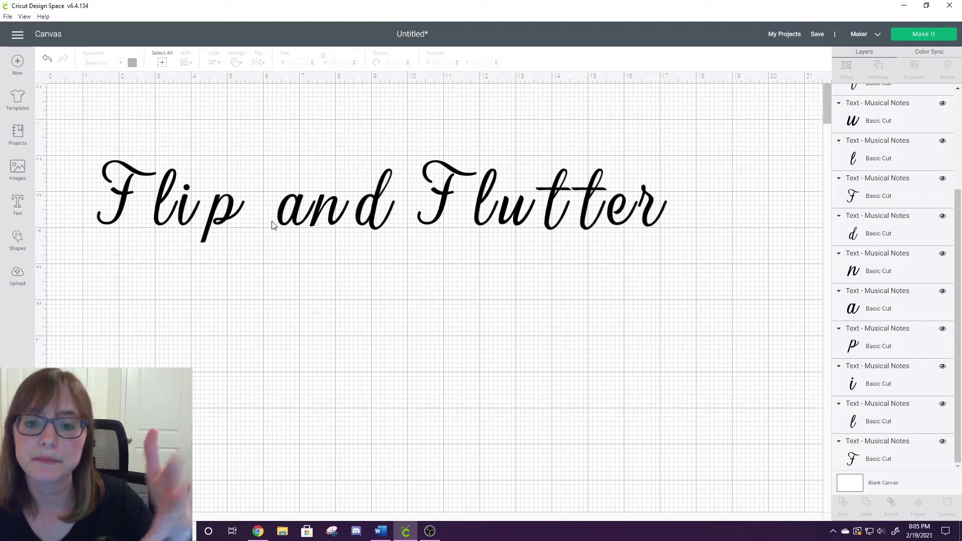
pyautogui.moveTo(108, 115); pyautogui.dragTo(666, 264)
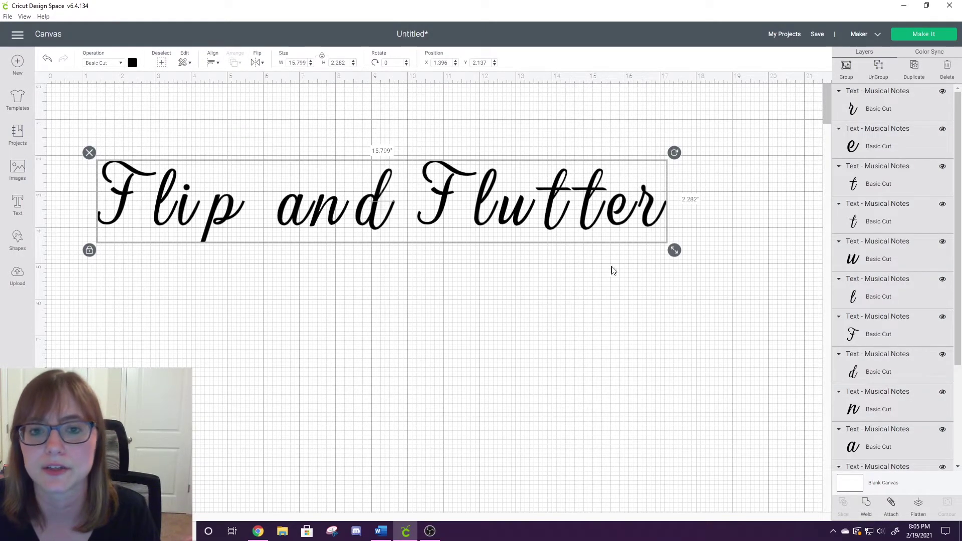
pyautogui.click(512, 271)
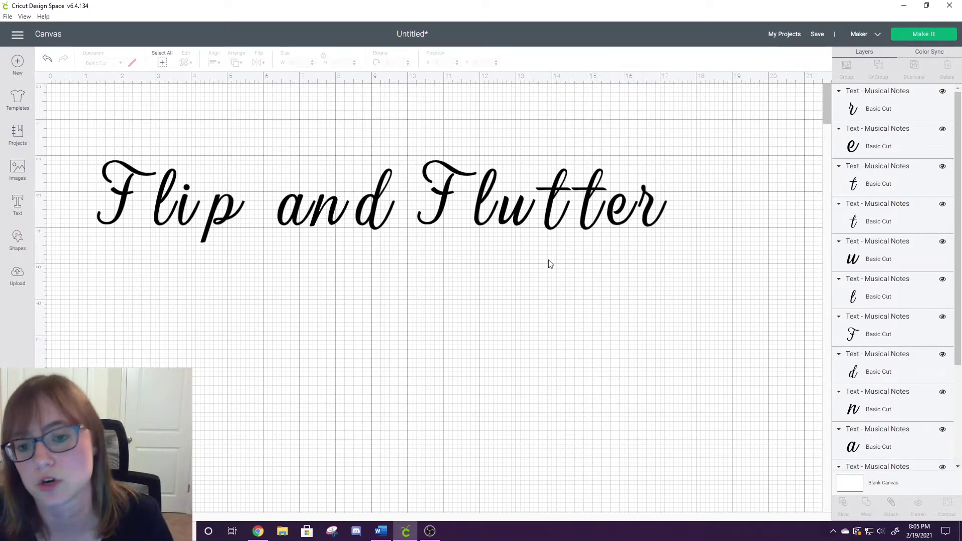
# Nudge the final r of Flutter left toward the e, to an X position of 16.296.
pyautogui.click(652, 214)
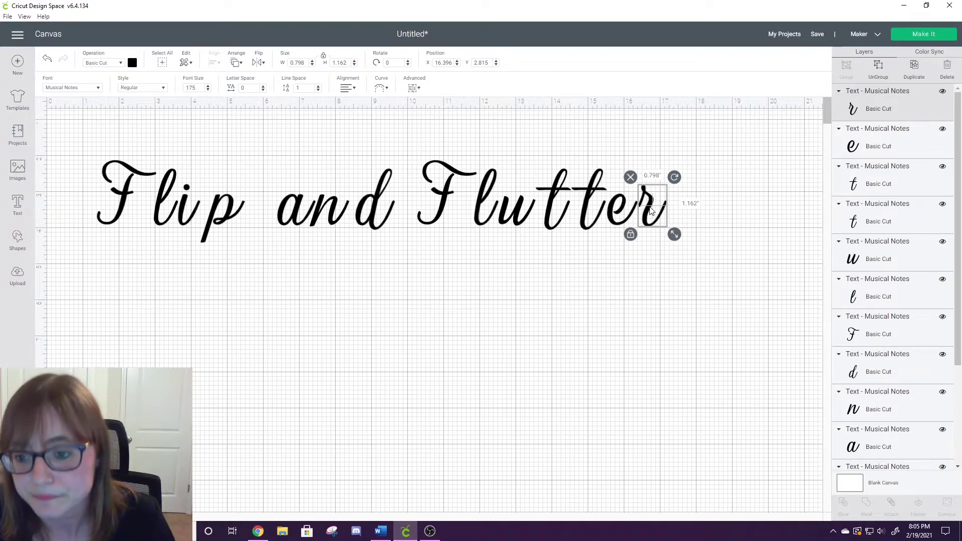
pyautogui.press('Left')
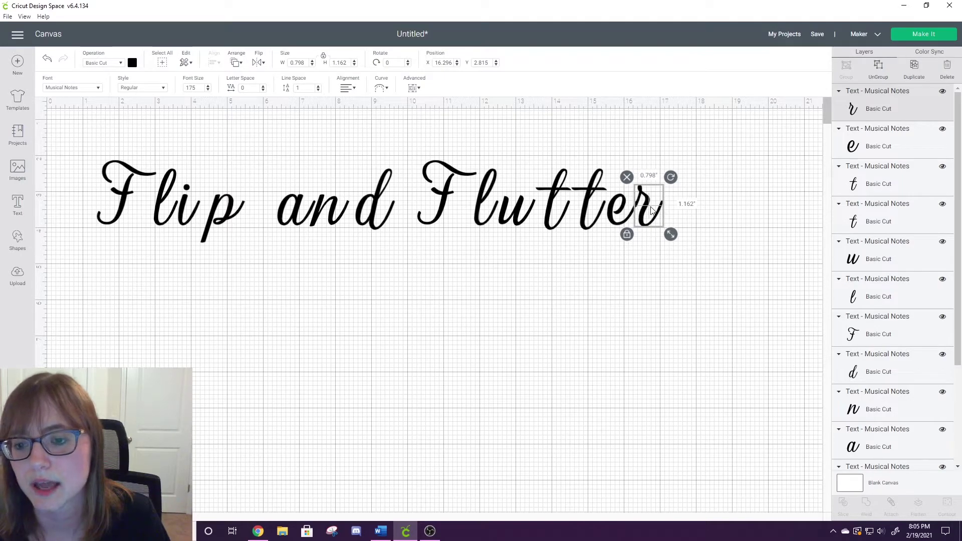
pyautogui.click(643, 270)
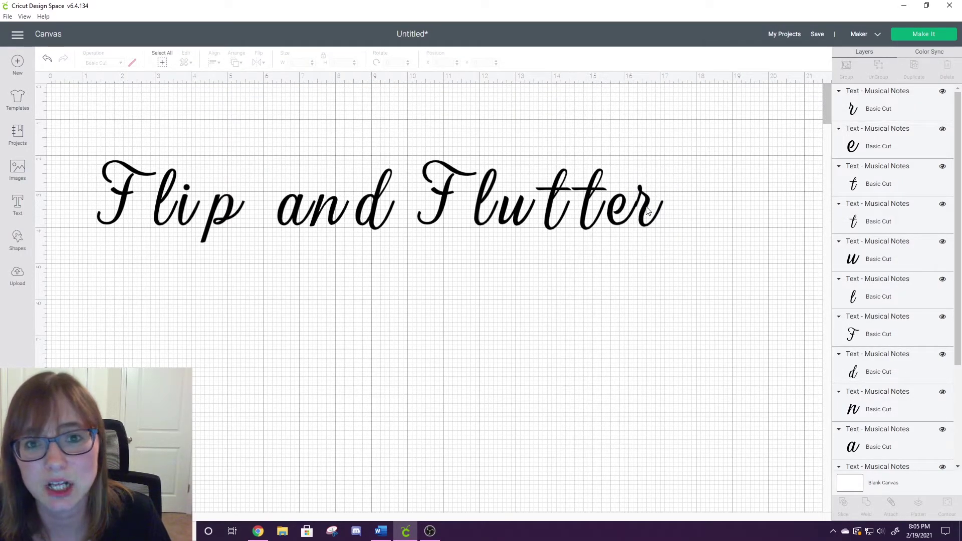
# Select the letters e and r of Flutter together and shift them left against the second t.
pyautogui.click(646, 211)
pyautogui.moveTo(646, 211); pyautogui.dragTo(646, 211)
pyautogui.click(645, 260)
pyautogui.moveTo(675, 263); pyautogui.dragTo(613, 165)
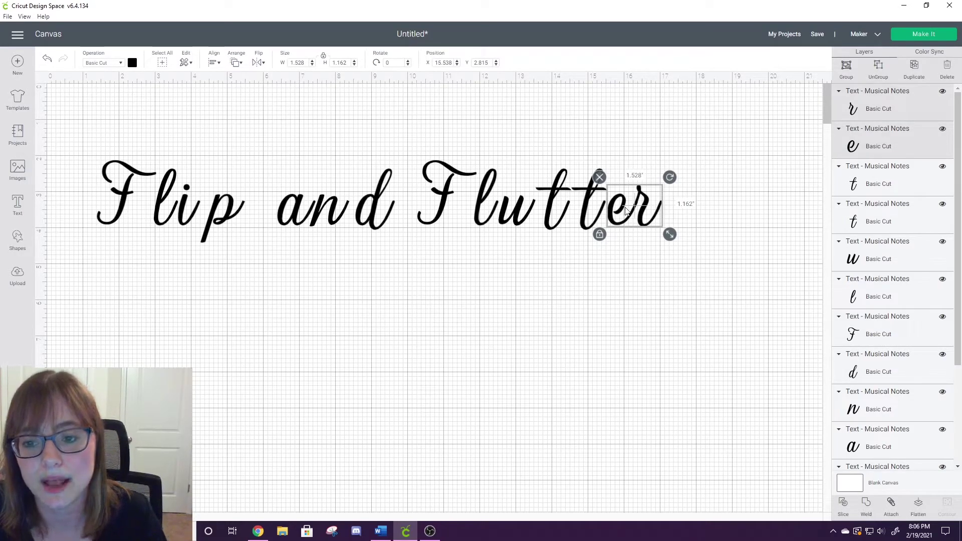
pyautogui.moveTo(625, 211); pyautogui.dragTo(617, 211)
# Shift the letters ter left to an X position of 14.089 against the first t, then shift tter left to join the u.
pyautogui.click(657, 270)
pyautogui.moveTo(670, 275); pyautogui.dragTo(588, 145)
pyautogui.moveTo(620, 216); pyautogui.dragTo(600, 213)
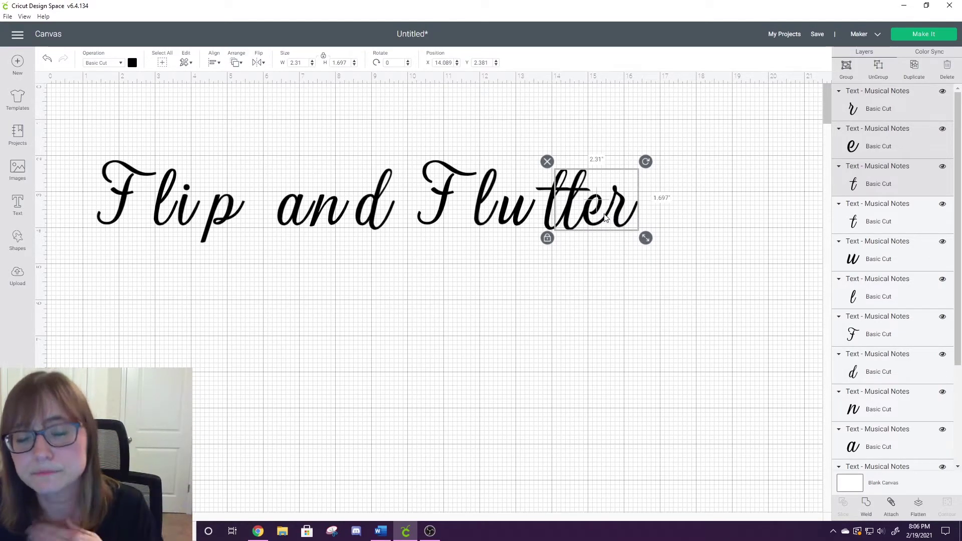
pyautogui.click(608, 269)
pyautogui.moveTo(636, 262); pyautogui.dragTo(549, 154)
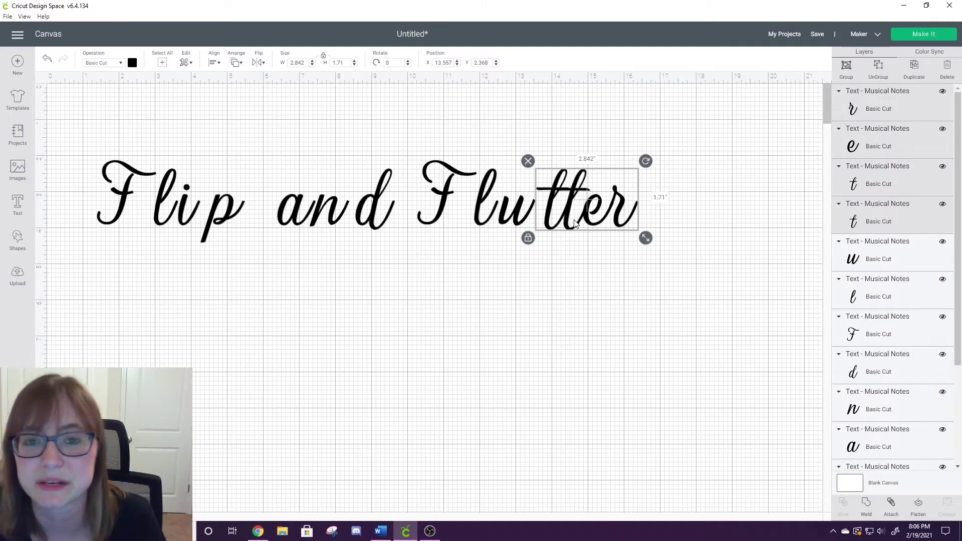
pyautogui.moveTo(575, 224); pyautogui.dragTo(553, 210)
# Shift the letters utter left to join the l, then shift lutter left under the capital F.
pyautogui.moveTo(616, 261); pyautogui.dragTo(510, 152)
pyautogui.moveTo(523, 213); pyautogui.dragTo(516, 213)
pyautogui.click(551, 251)
pyautogui.moveTo(599, 229); pyautogui.dragTo(481, 165)
pyautogui.moveTo(517, 216); pyautogui.dragTo(501, 215)
pyautogui.click(532, 263)
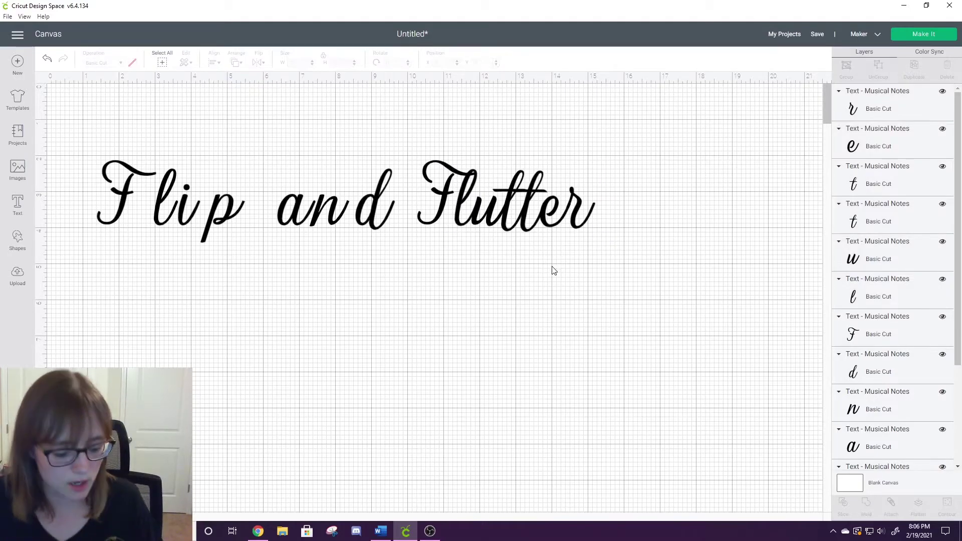
# Compare the spacing with the lettering in the Word document, then shift lutter slightly closer to the F, to an X position of 11.2.
pyautogui.hotkey('alt', 'Tab')
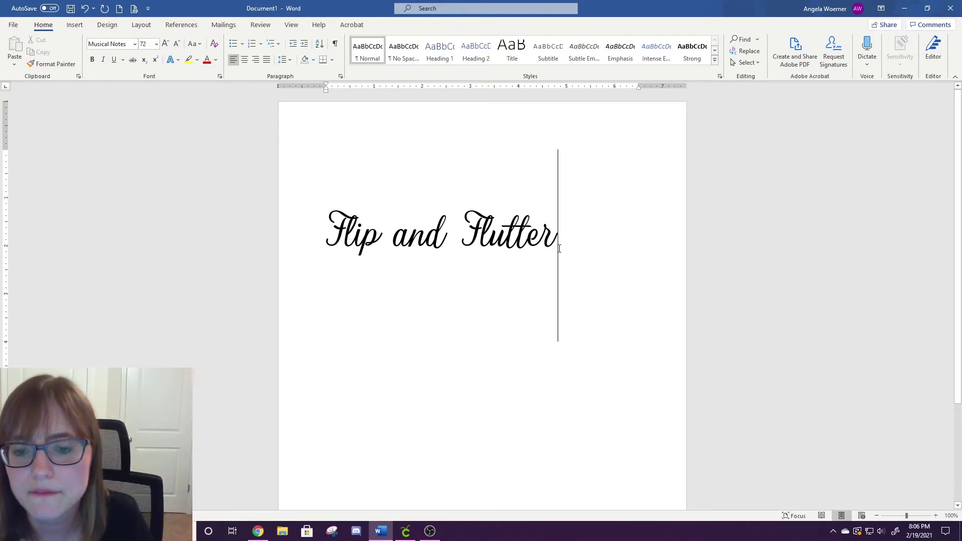
pyautogui.hotkey('alt', 'Tab')
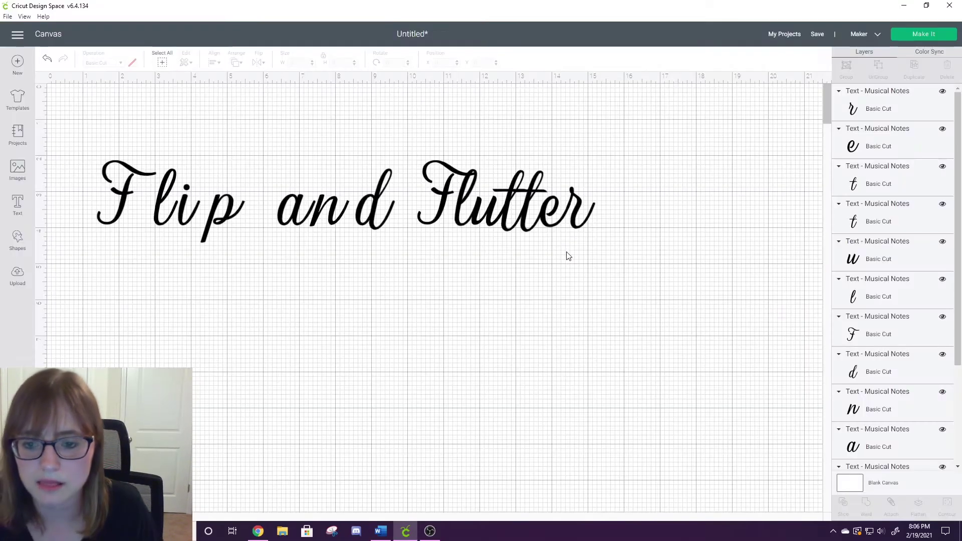
pyautogui.moveTo(597, 247); pyautogui.dragTo(478, 215)
pyautogui.click(491, 261)
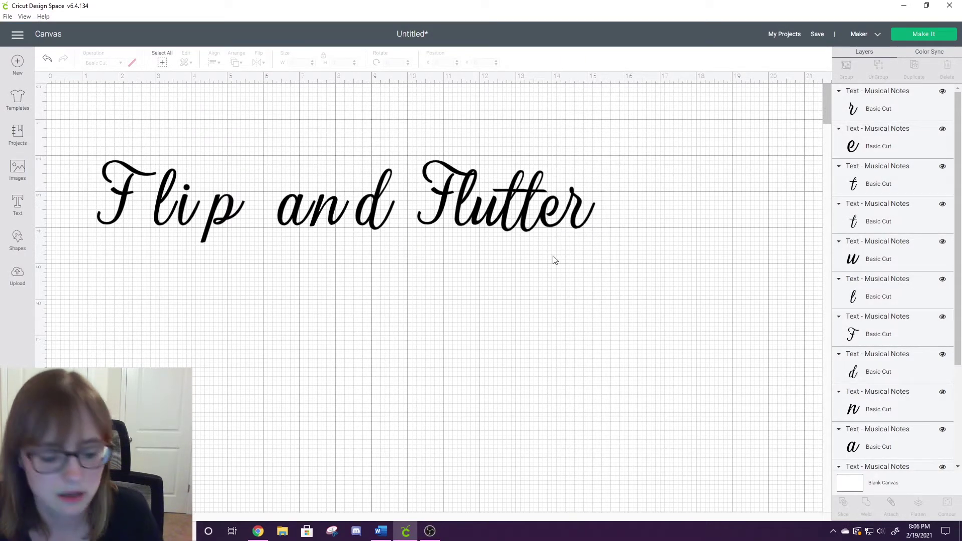
pyautogui.moveTo(614, 259); pyautogui.dragTo(484, 142)
pyautogui.moveTo(549, 227); pyautogui.dragTo(528, 225)
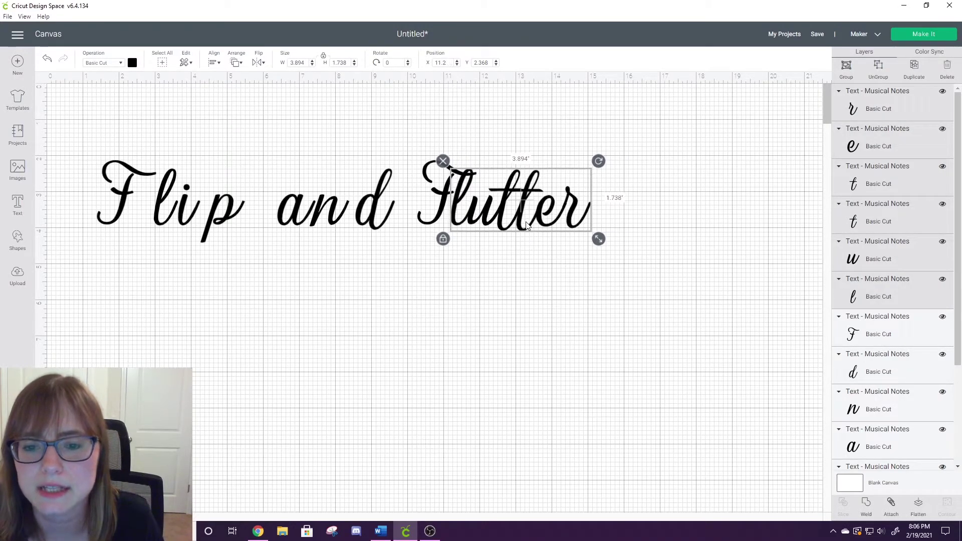
pyautogui.click(535, 277)
# Weld all the letters of Flutter into one shape and check that it selects as a single piece.
pyautogui.moveTo(609, 261); pyautogui.dragTo(422, 143)
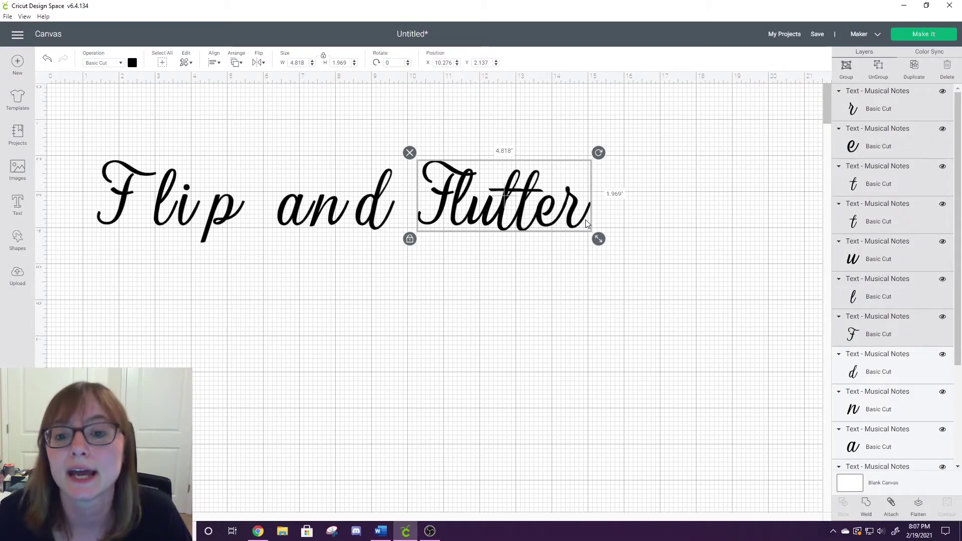
pyautogui.click(864, 498)
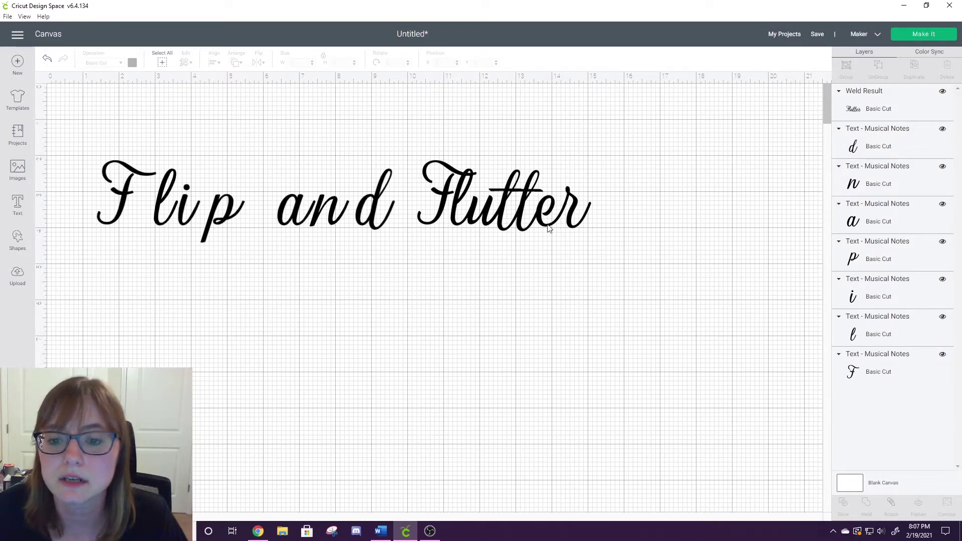
pyautogui.click(503, 217)
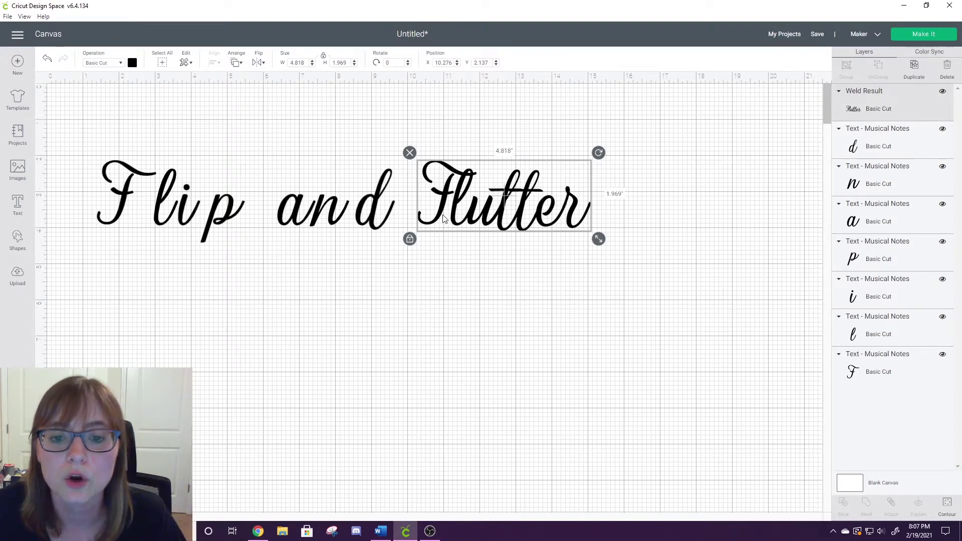
pyautogui.click(474, 279)
# Shift the d together with Flutter left to join the n, then shift nd and Flutter left to join the a.
pyautogui.moveTo(495, 268); pyautogui.dragTo(374, 140)
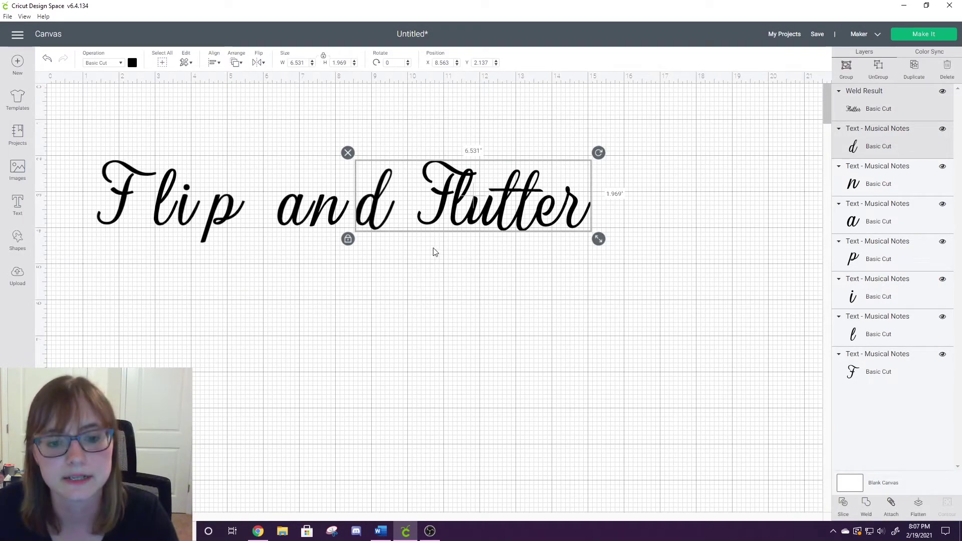
pyautogui.moveTo(374, 218); pyautogui.dragTo(360, 216)
pyautogui.click(410, 270)
pyautogui.moveTo(577, 281); pyautogui.dragTo(327, 145)
pyautogui.moveTo(357, 220); pyautogui.dragTo(353, 220)
pyautogui.click(392, 267)
# Select the letters a, n and d and weld them into one word.
pyautogui.moveTo(376, 251); pyautogui.dragTo(275, 159)
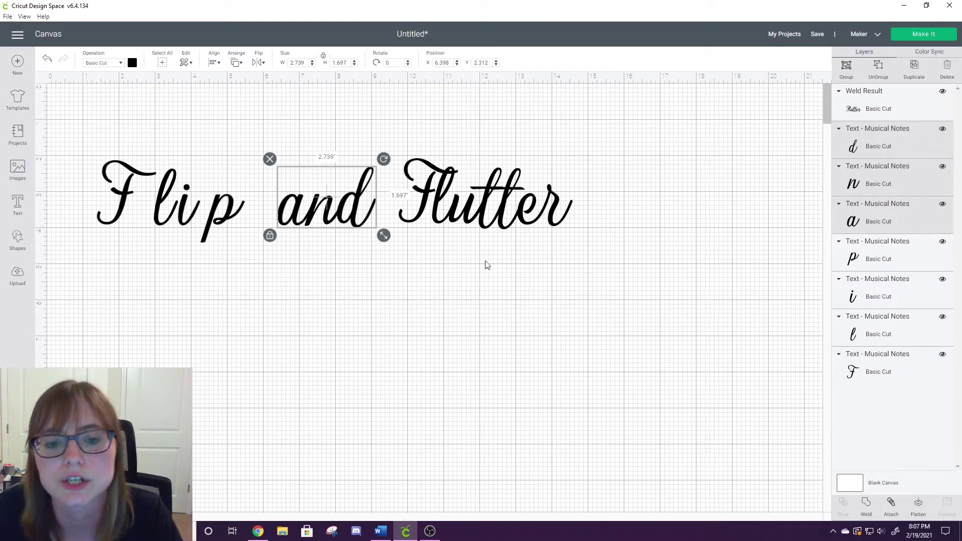
pyautogui.click(369, 279)
pyautogui.moveTo(373, 251); pyautogui.dragTo(273, 146)
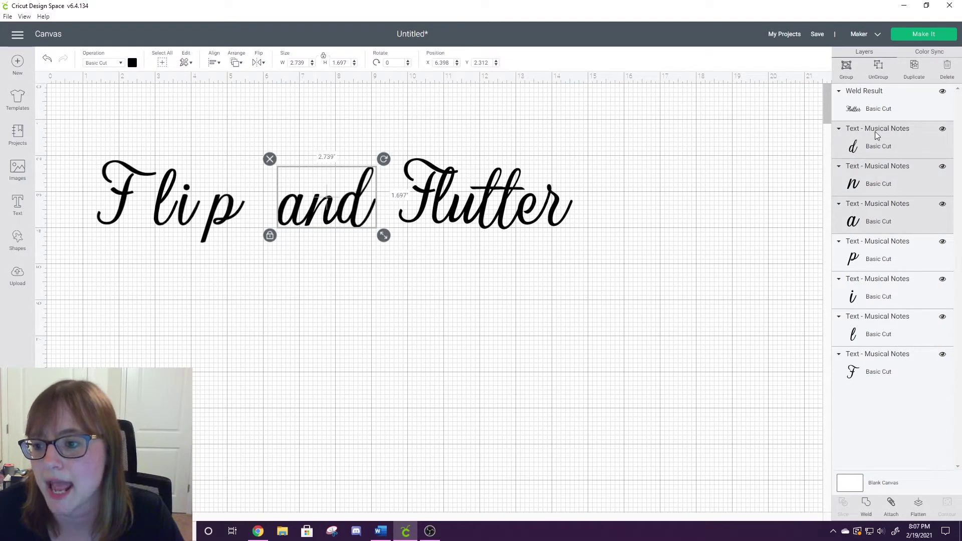
pyautogui.click(865, 506)
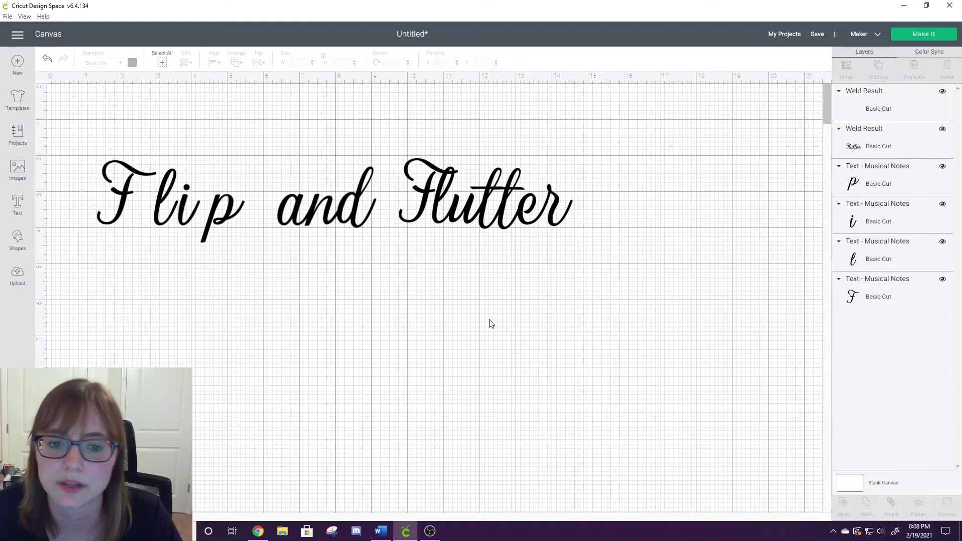
# Move the welded word Flutter below the word "and" on its own, then return it to the same line.
pyautogui.moveTo(545, 283); pyautogui.dragTo(296, 118)
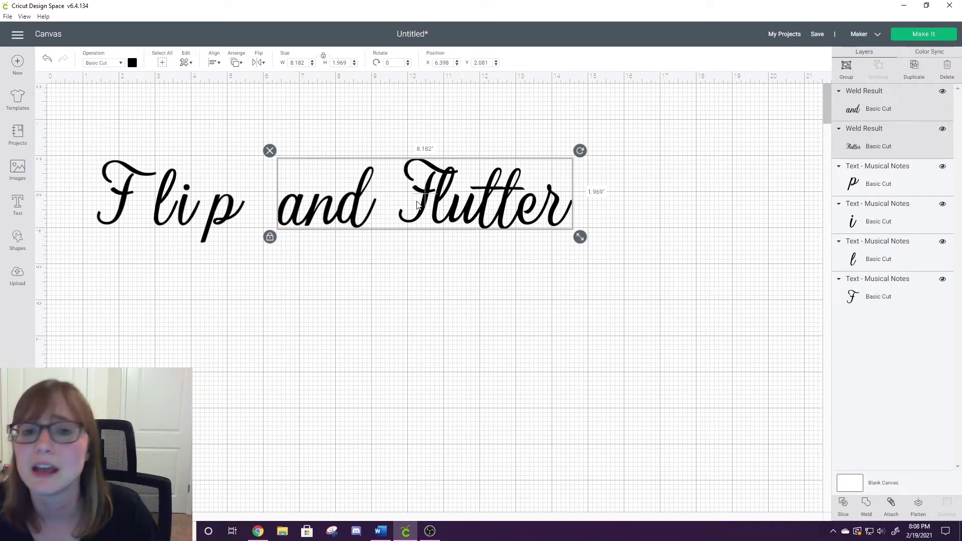
pyautogui.click(451, 232)
pyautogui.moveTo(450, 220); pyautogui.dragTo(344, 309)
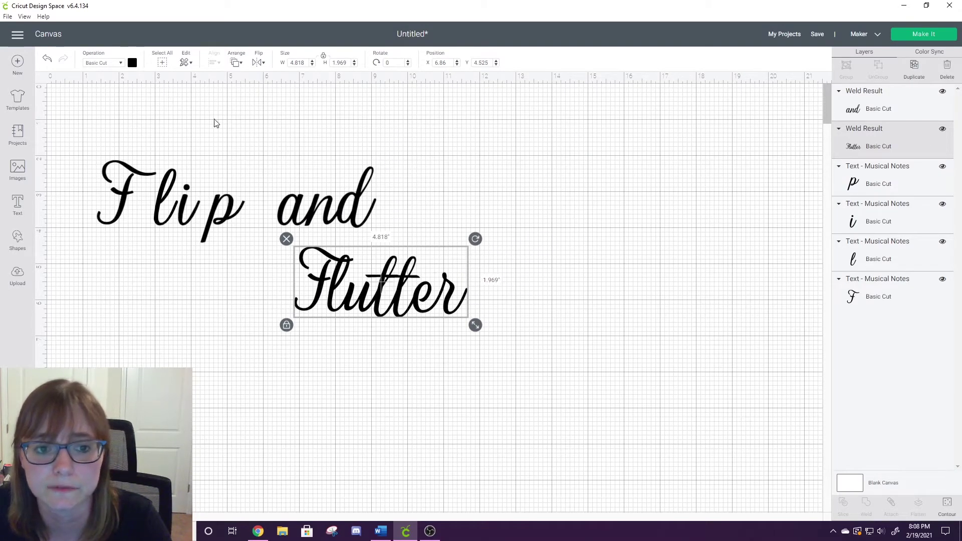
pyautogui.moveTo(330, 305); pyautogui.dragTo(426, 223)
pyautogui.click(419, 318)
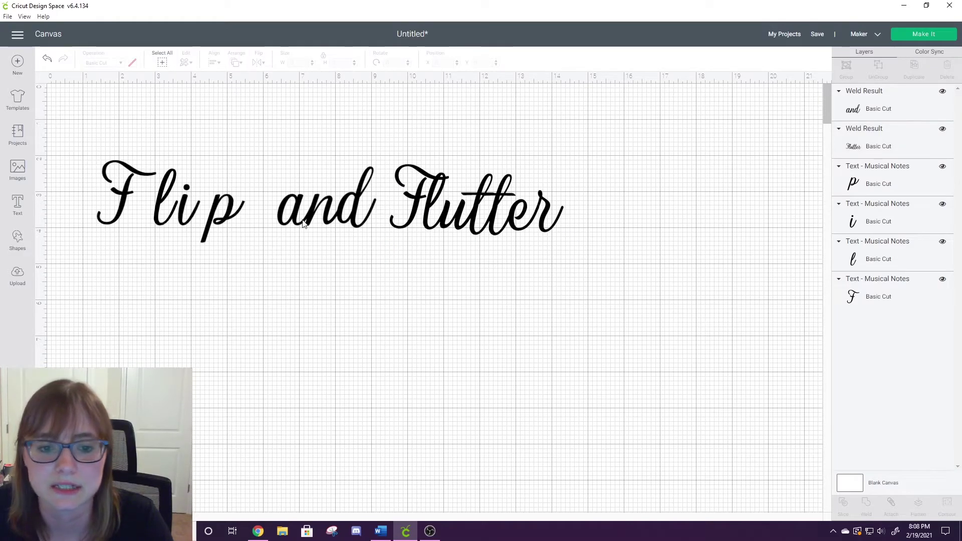
# Shift the p of Flip left to an X position of 3.837 against the i, then shift ip left to join the l.
pyautogui.moveTo(222, 215); pyautogui.dragTo(206, 216)
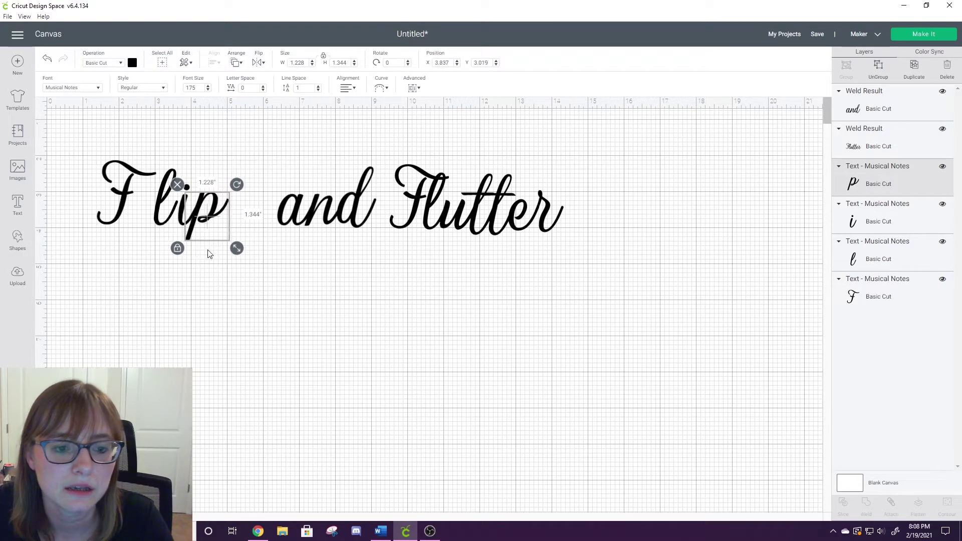
pyautogui.click(208, 243)
pyautogui.moveTo(223, 260); pyautogui.dragTo(179, 171)
pyautogui.moveTo(195, 205); pyautogui.dragTo(188, 205)
# Shift the letters lip left to join the capital F, at an X position of 2.305.
pyautogui.click(199, 273)
pyautogui.moveTo(232, 266); pyautogui.dragTo(158, 157)
pyautogui.moveTo(191, 218); pyautogui.dragTo(169, 217)
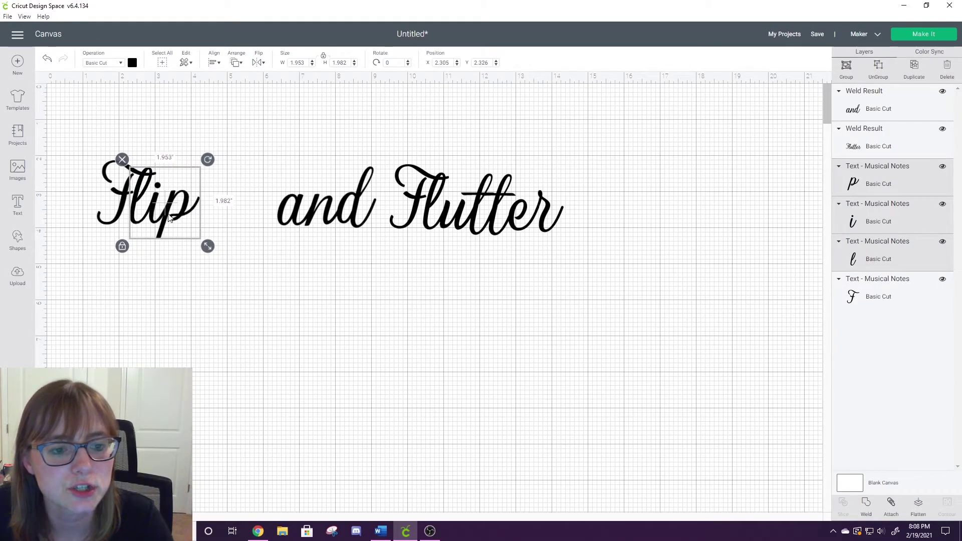
pyautogui.click(281, 236)
# Select all four letters of Flip and weld them into one word.
pyautogui.moveTo(188, 290); pyautogui.dragTo(98, 145)
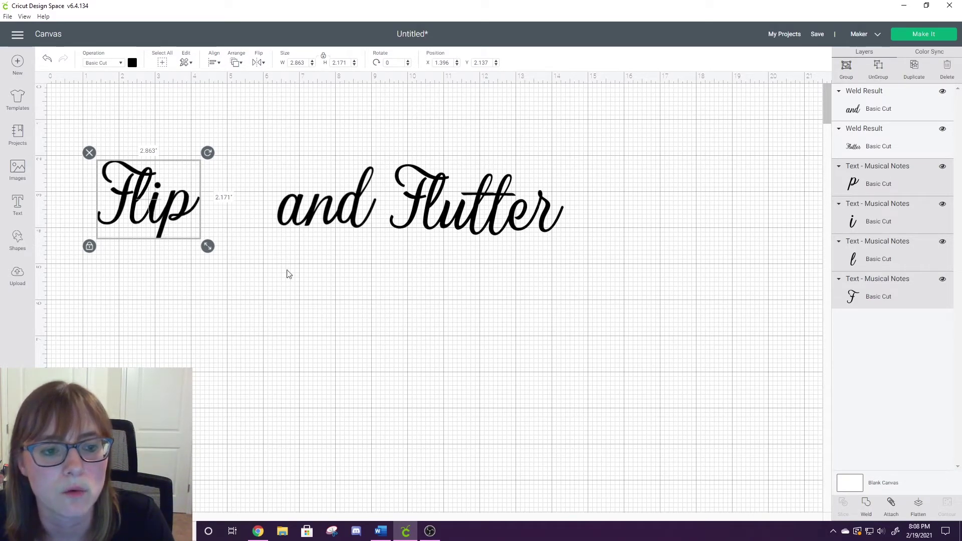
pyautogui.click(867, 507)
pyautogui.click(457, 393)
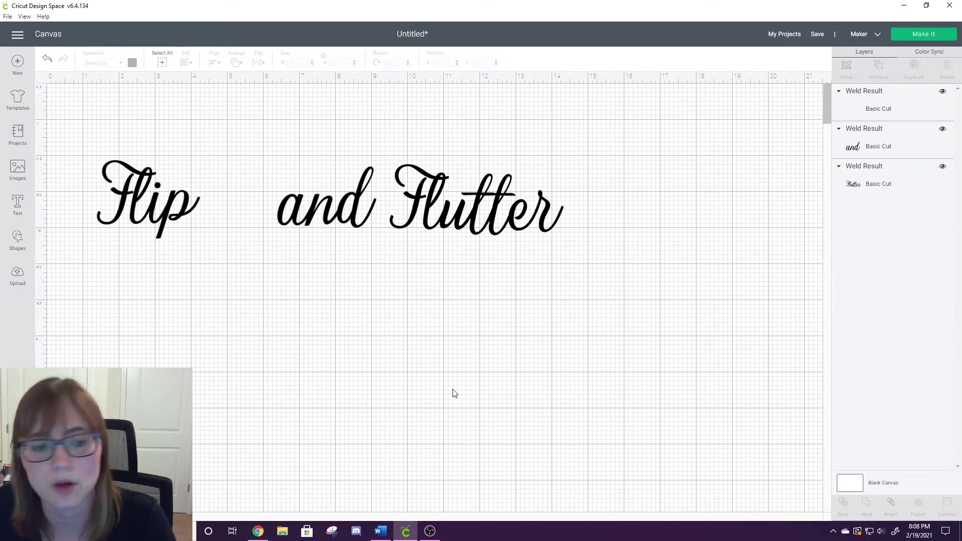
# Arrange the welded words in a staggered stack, with Flip above "and" and Flutter below it.
pyautogui.moveTo(131, 212); pyautogui.dragTo(280, 171)
pyautogui.moveTo(432, 208); pyautogui.dragTo(340, 267)
pyautogui.click(453, 210)
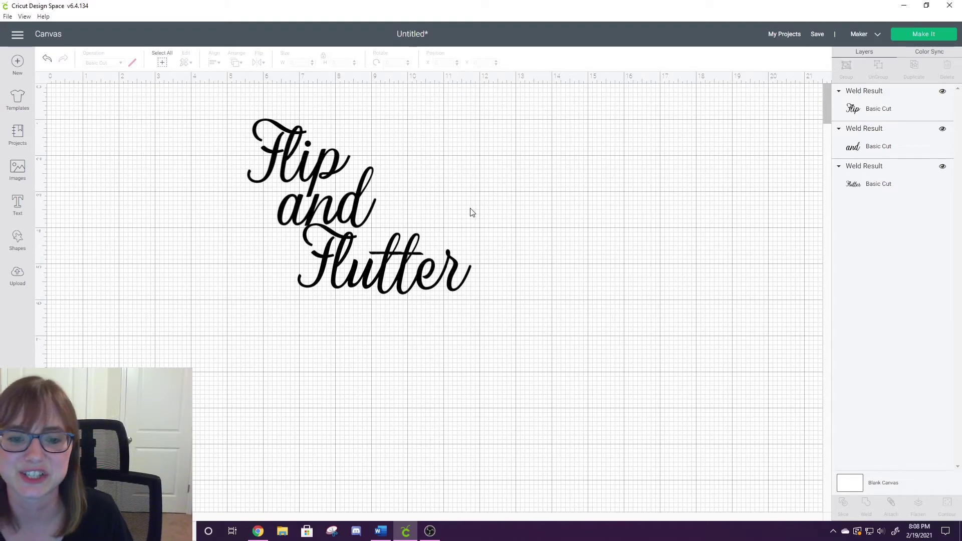
pyautogui.click(307, 155)
pyautogui.click(448, 160)
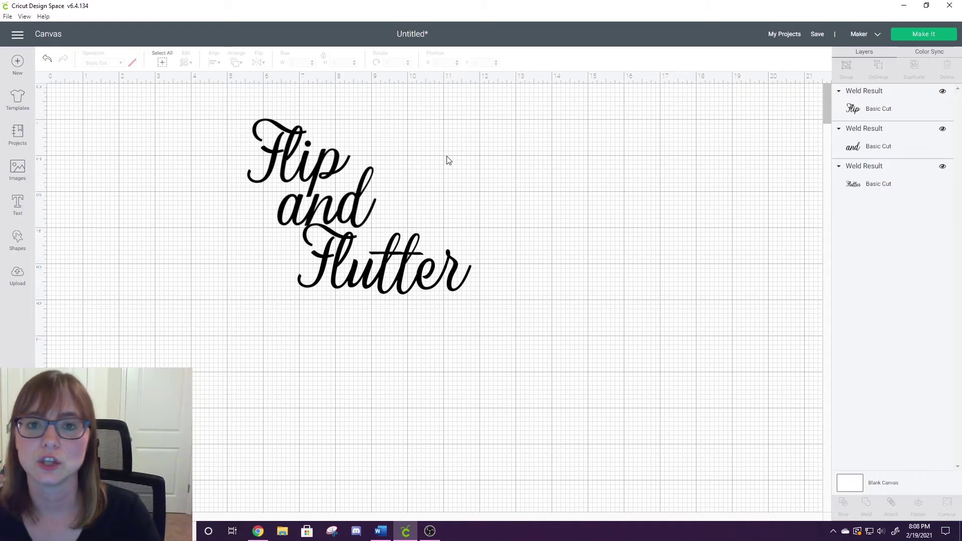